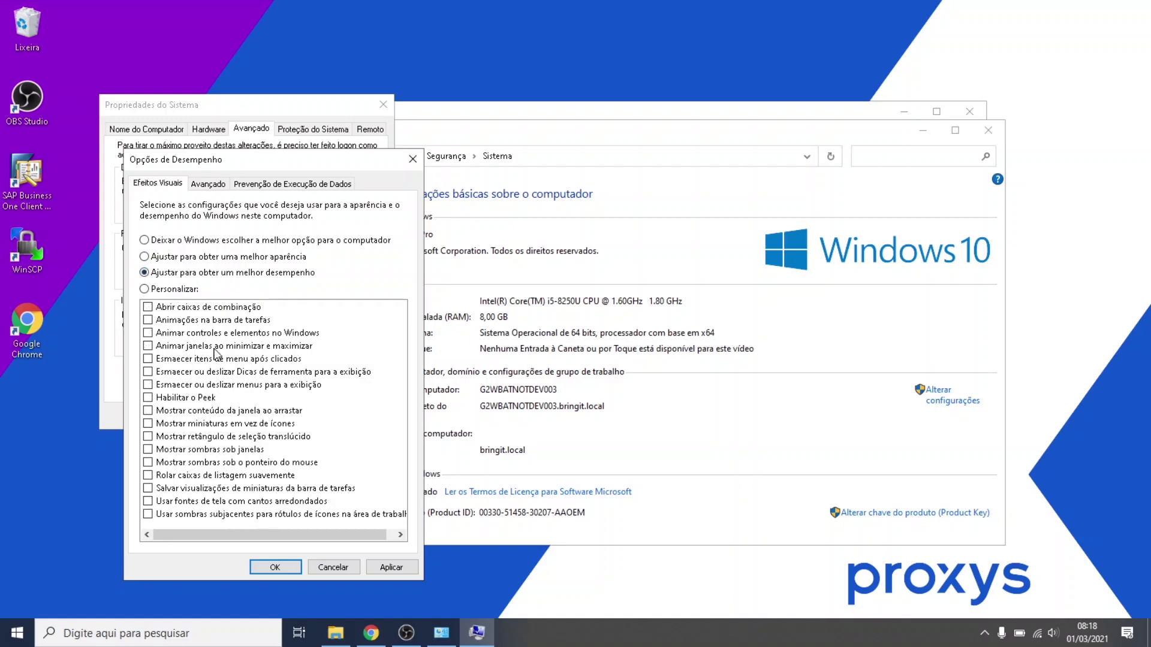
# Step: Apply the best-performance visual effects setting and close the performance, system and File Explorer windows
pyautogui.click(380, 571)
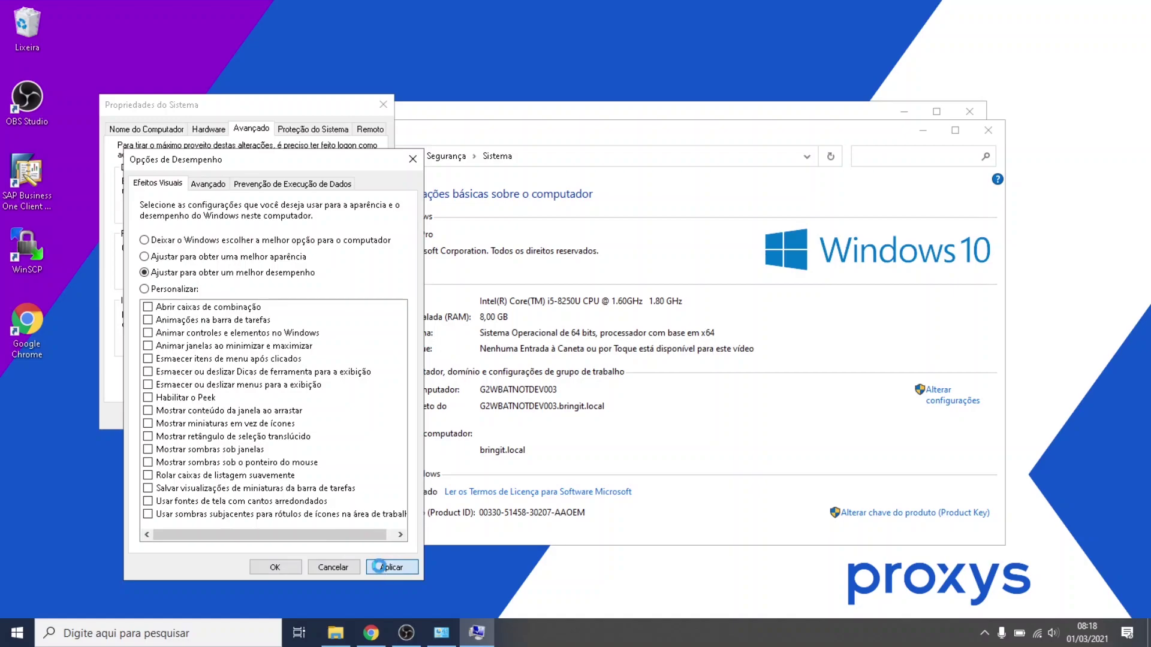
pyautogui.click(277, 567)
pyautogui.click(253, 418)
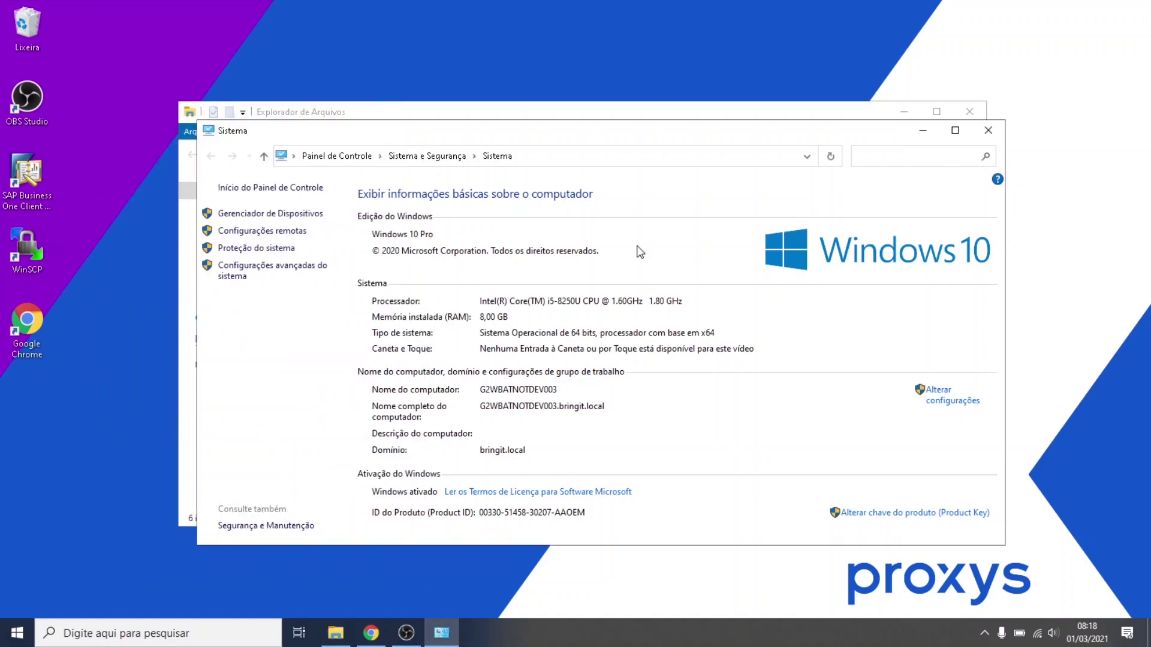
pyautogui.click(980, 122)
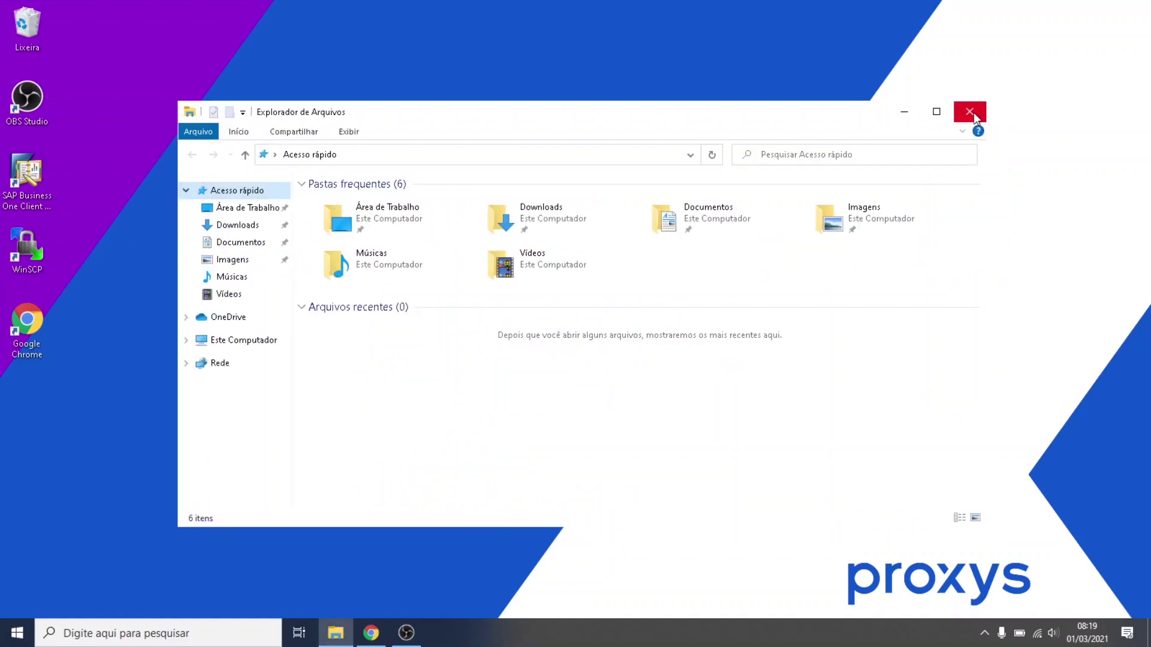
pyautogui.click(973, 112)
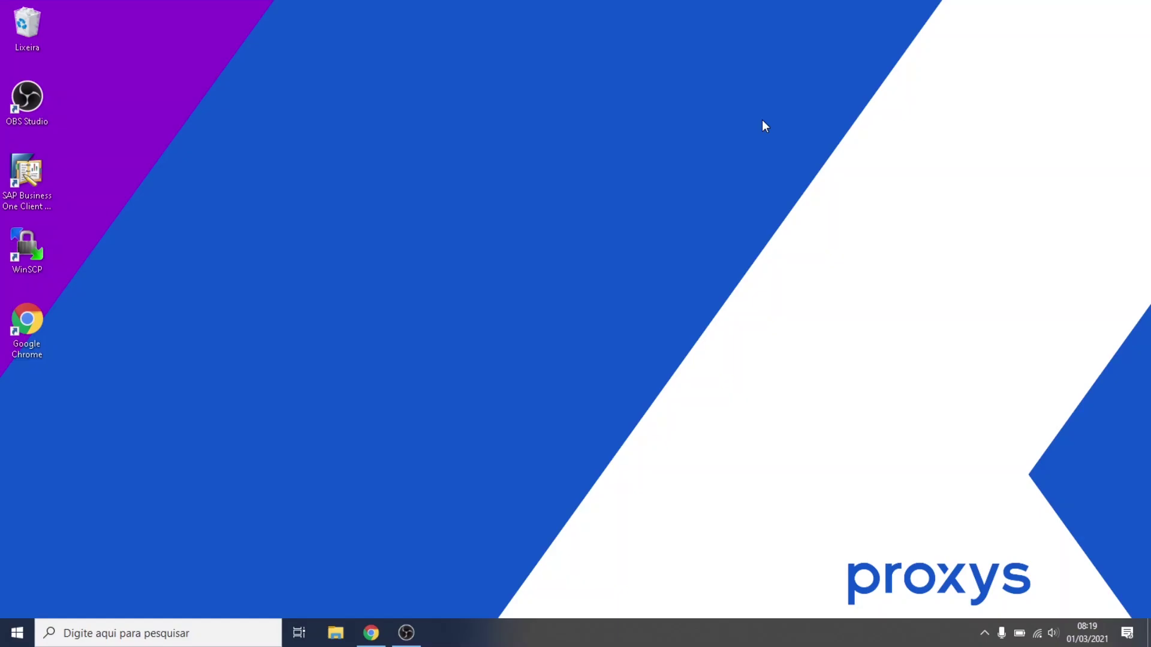
# Step: Open the list of installed programs in Control Panel from a new File Explorer window
pyautogui.click(336, 633)
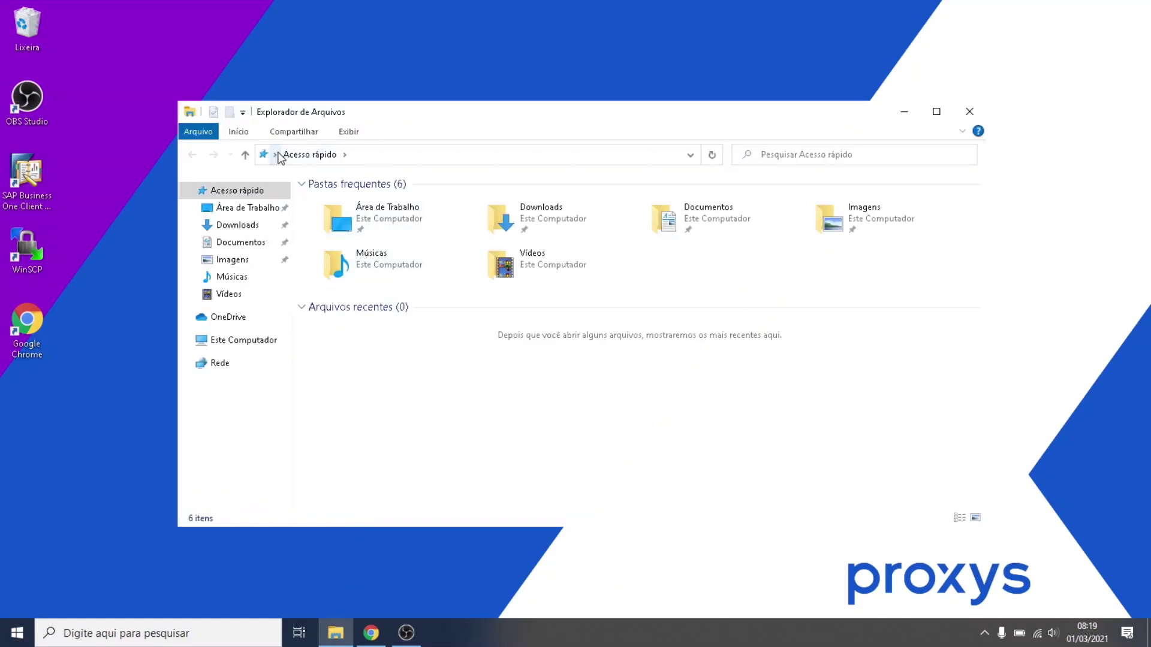
pyautogui.click(276, 155)
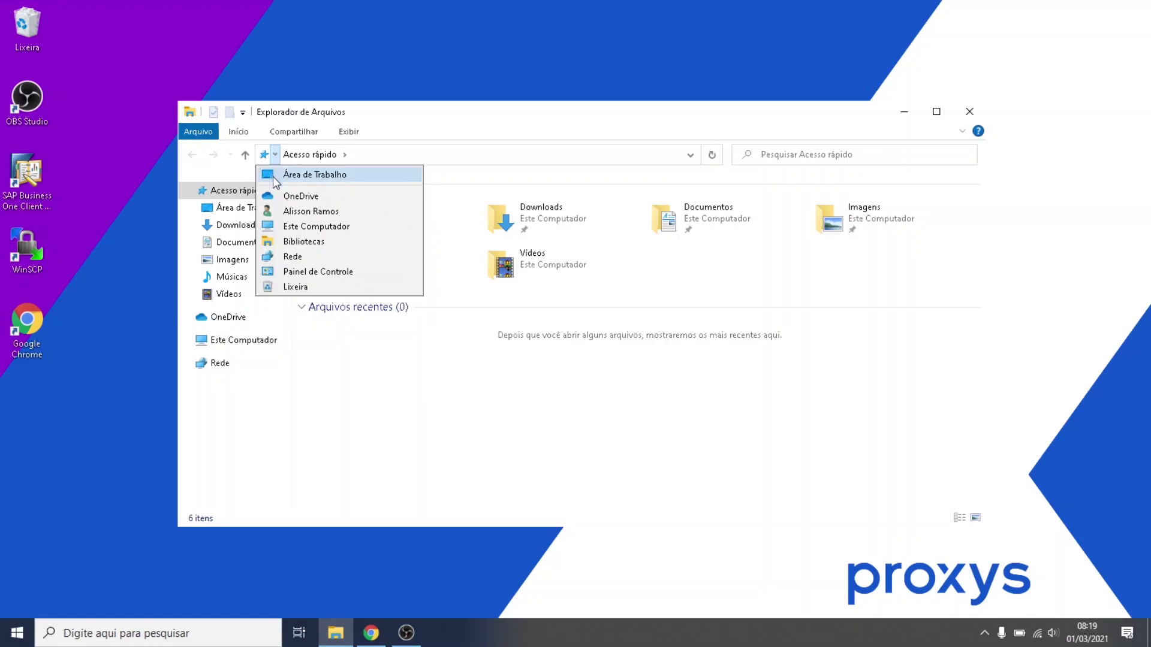
pyautogui.click(306, 272)
pyautogui.click(421, 402)
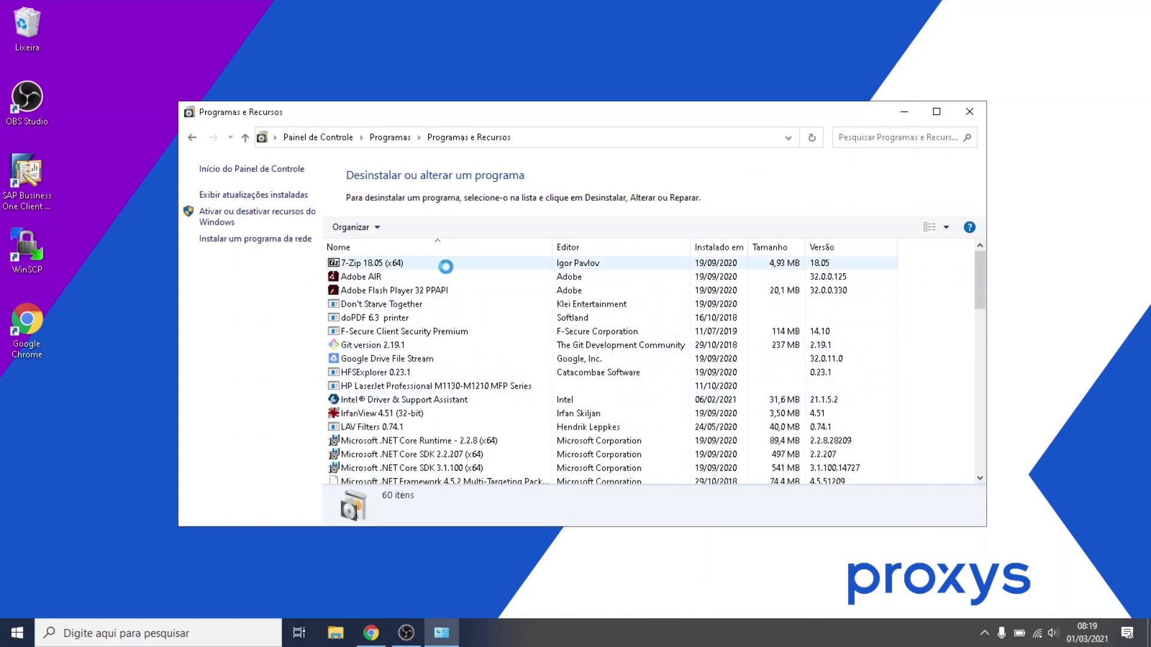
# Step: Start uninstalling Microsoft OneDrive from the installed programs list and close the window
pyautogui.scroll(-2, 365, 381)
pyautogui.scroll(-2, 378, 386)
pyautogui.scroll(-2, 392, 387)
pyautogui.click(409, 319)
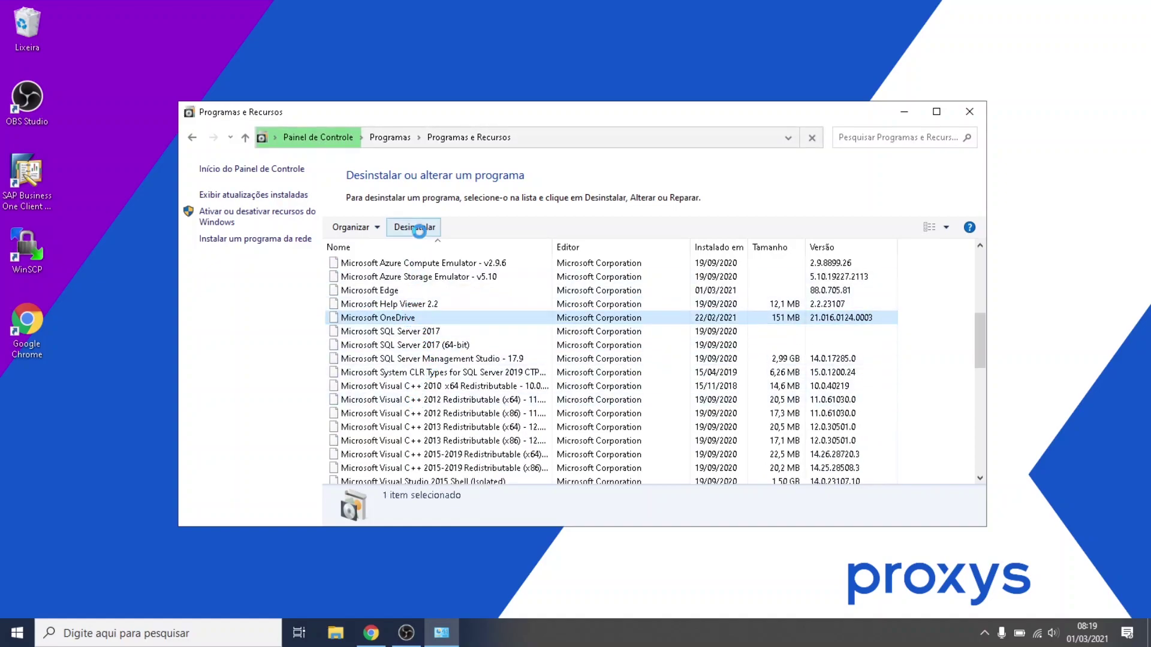
pyautogui.click(418, 227)
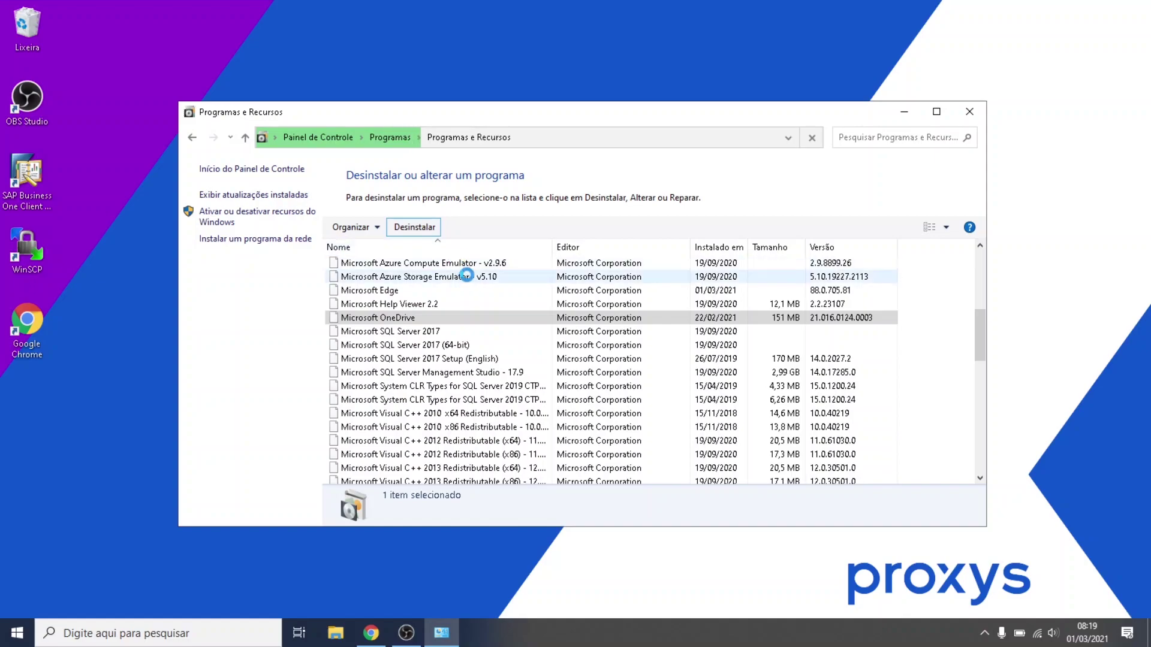
pyautogui.click(969, 111)
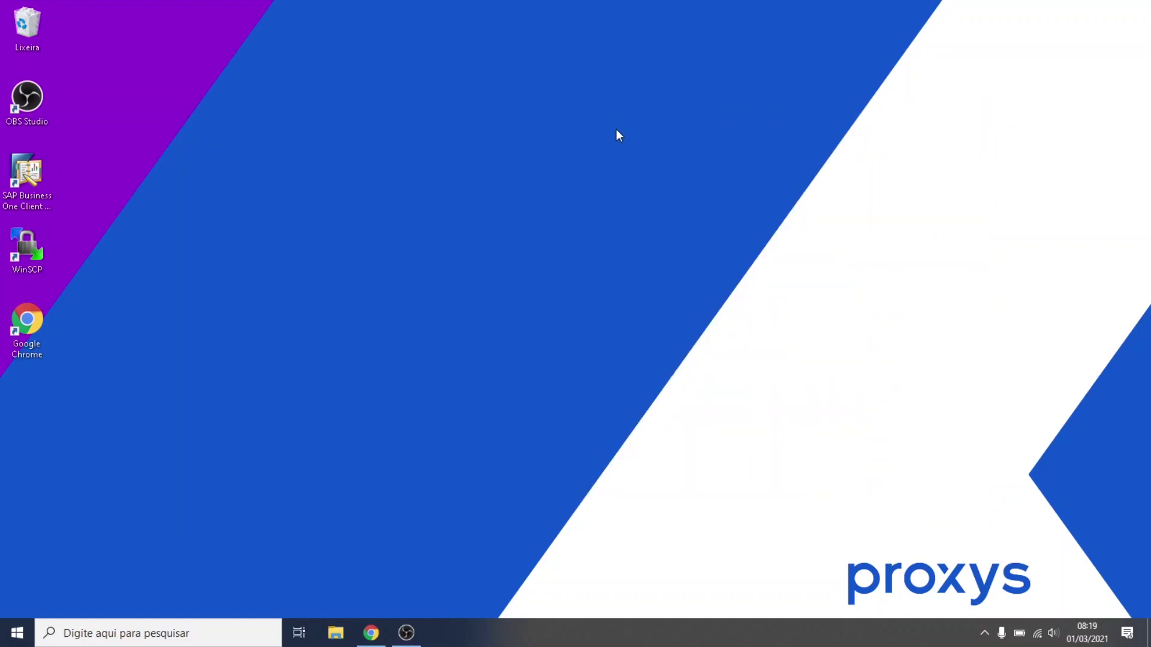
# Step: Open Task Manager with full details and show the list of startup programs
pyautogui.rightClick(534, 632)
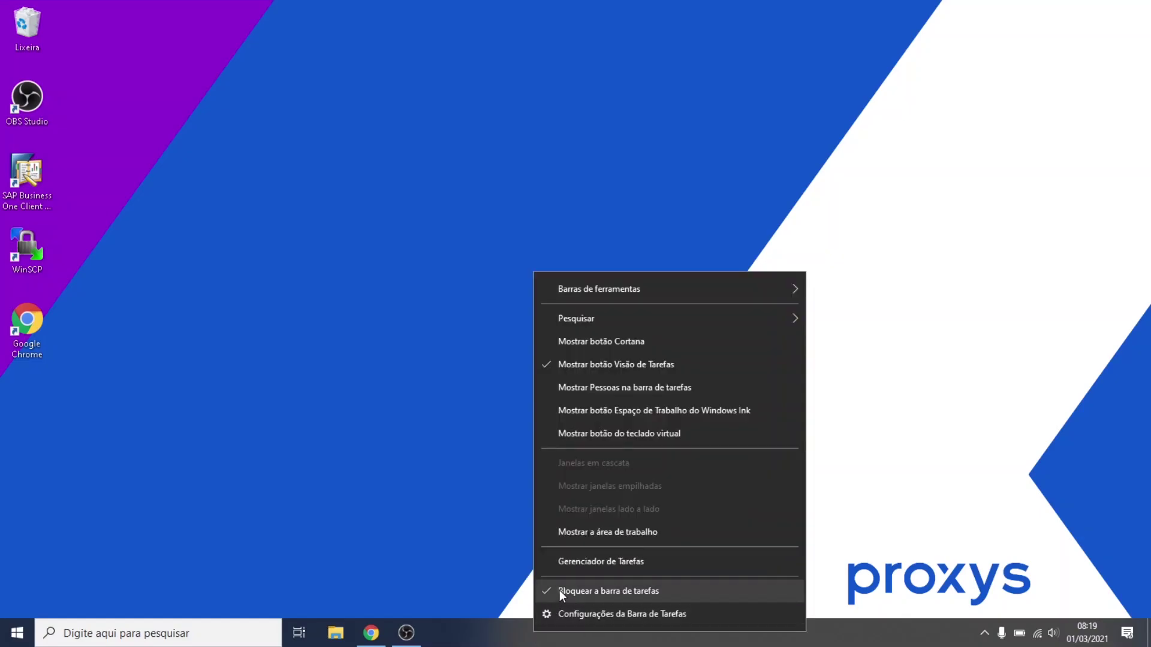
pyautogui.click(578, 569)
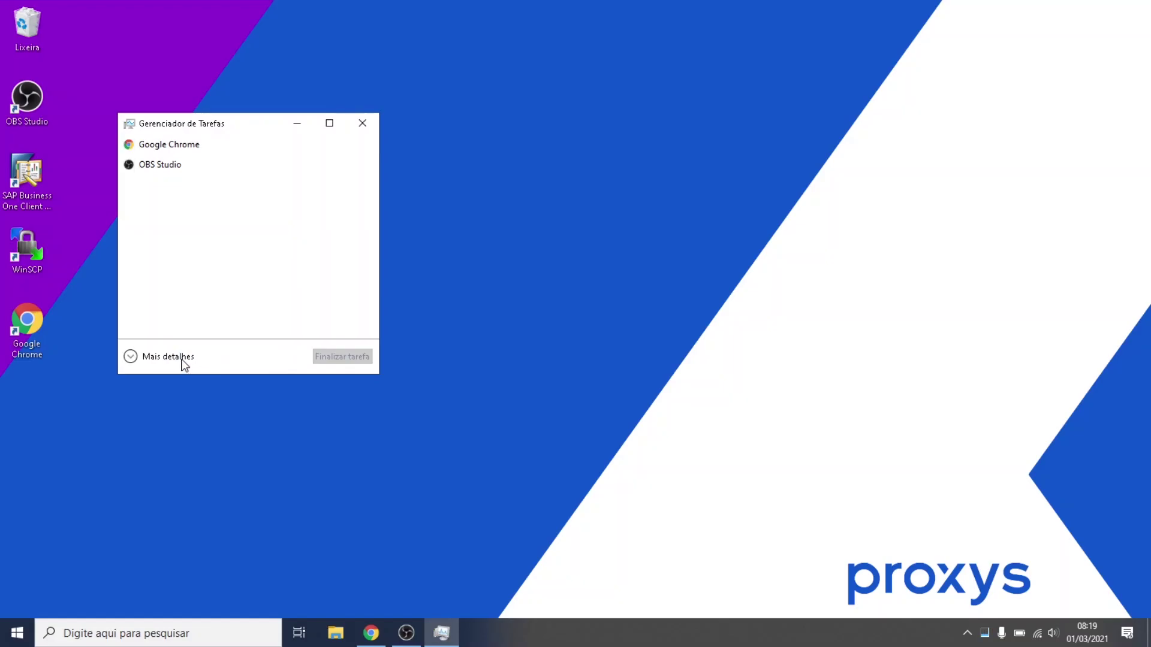
pyautogui.click(181, 358)
pyautogui.click(357, 161)
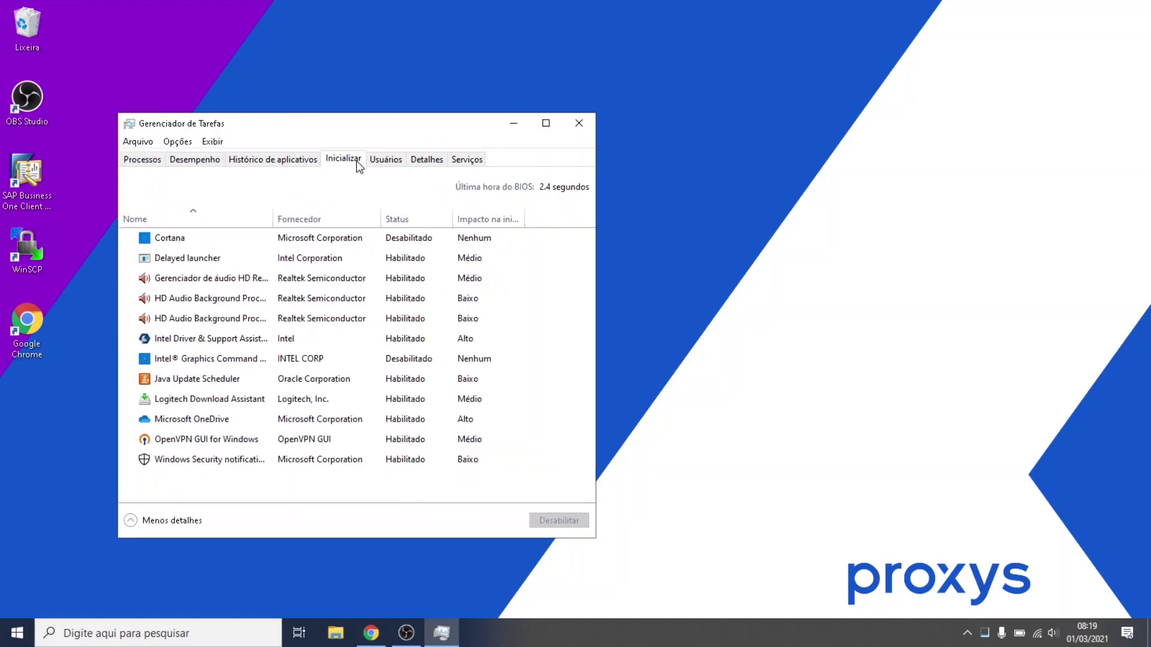
# Step: Sort the startup programs by status, disable Microsoft OneDrive at startup, and close Task Manager
pyautogui.click(398, 220)
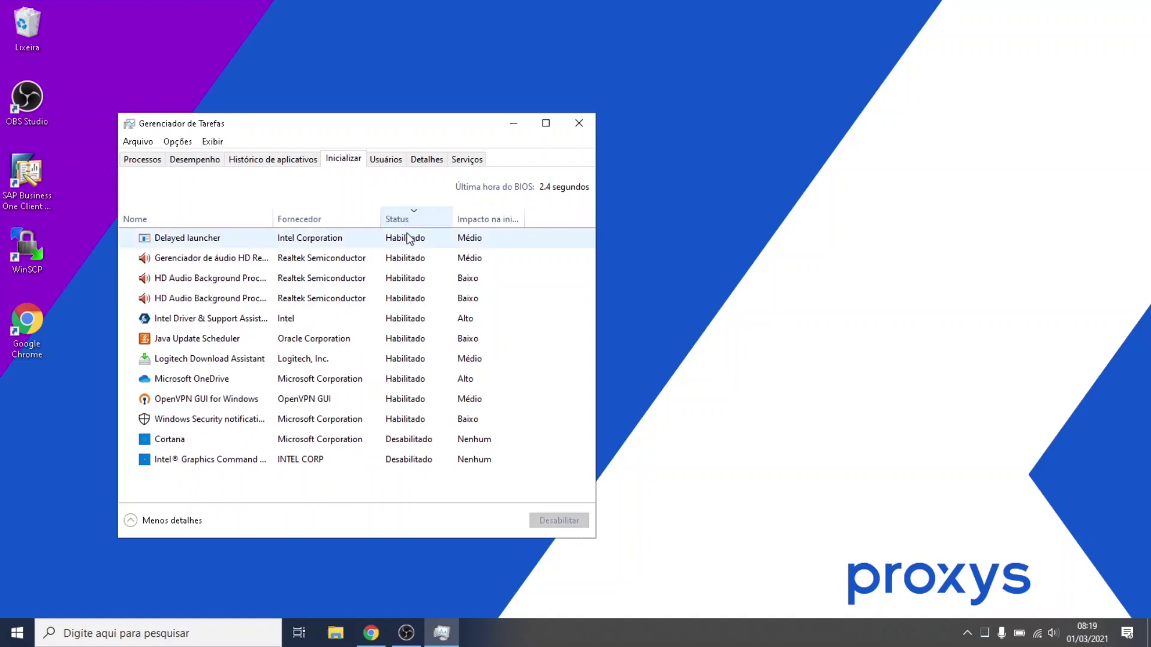
pyautogui.click(391, 387)
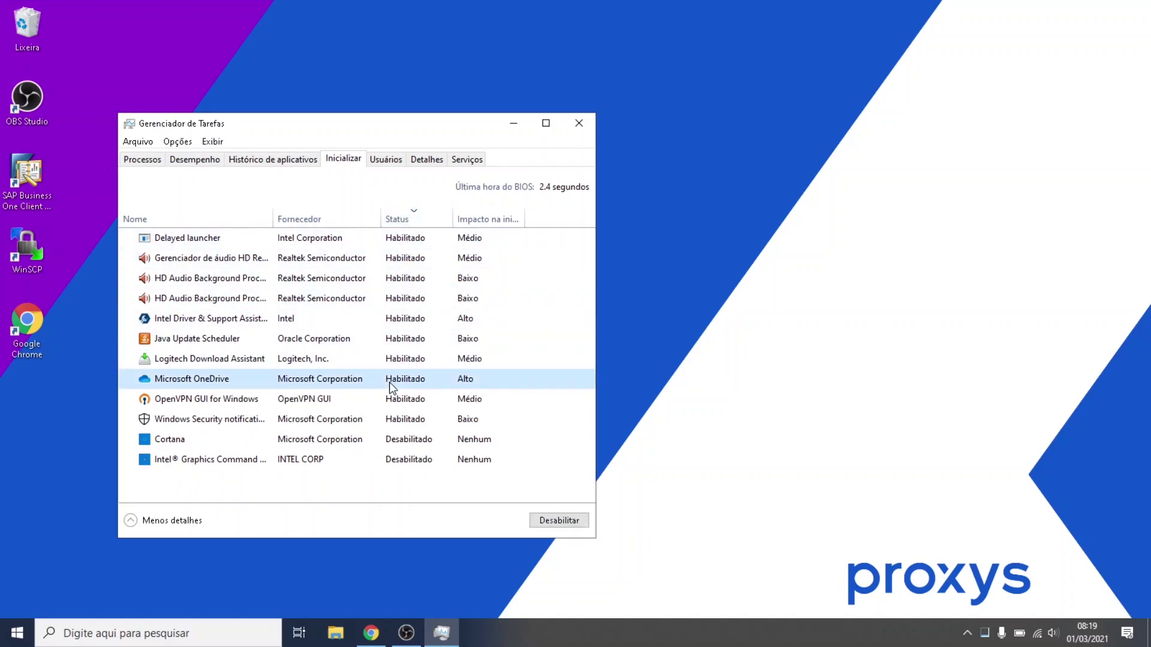
pyautogui.click(573, 527)
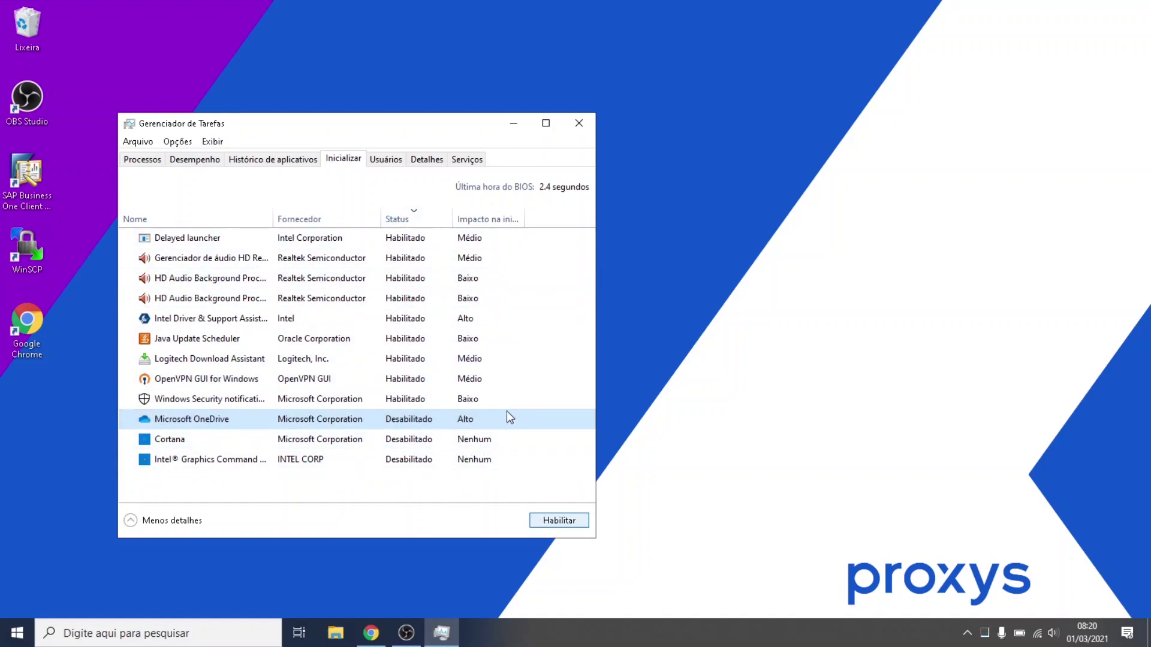
pyautogui.click(575, 130)
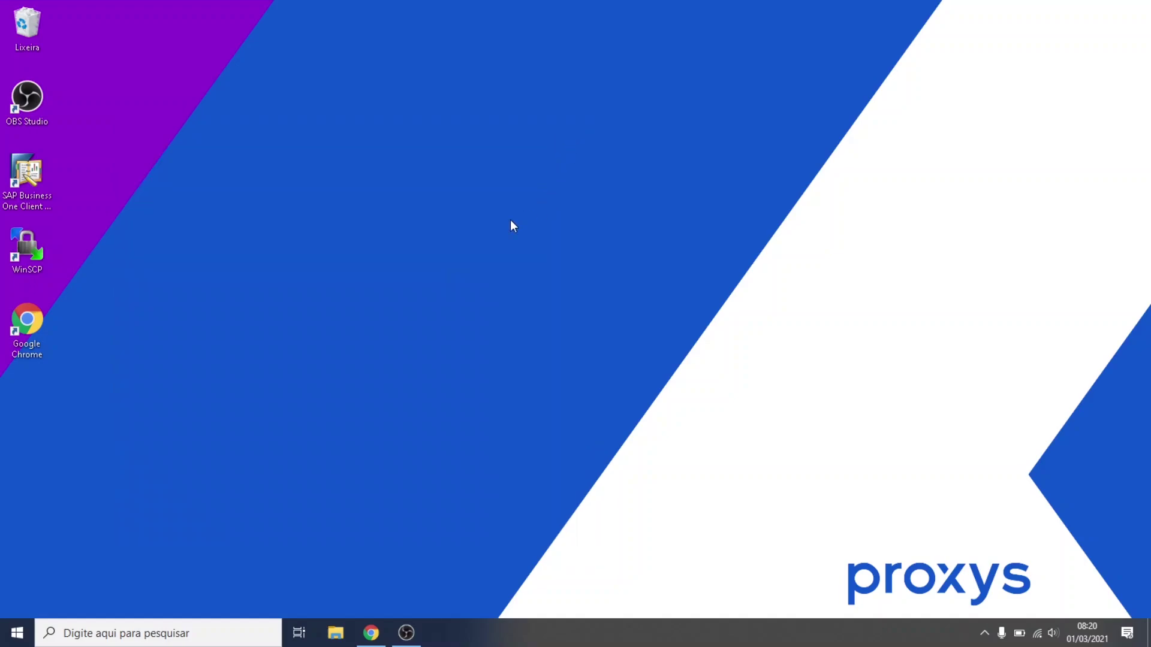
# Step: Open the Windows Security app through the Update and Security section of the Windows settings
pyautogui.click(11, 624)
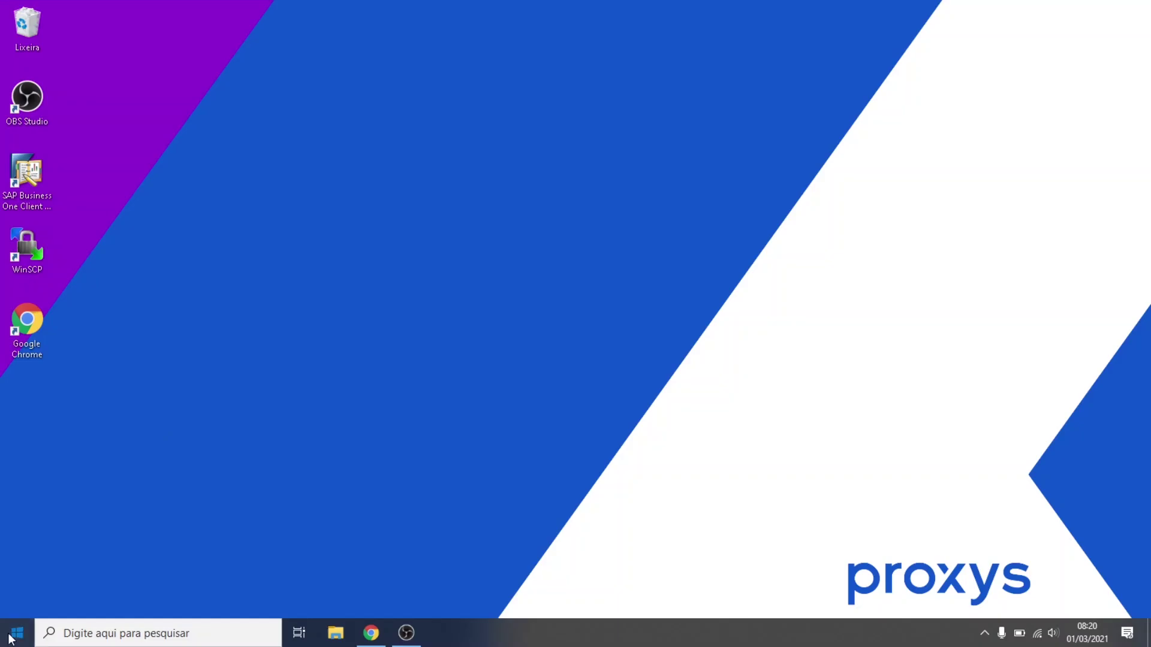
pyautogui.moveTo(22, 577)
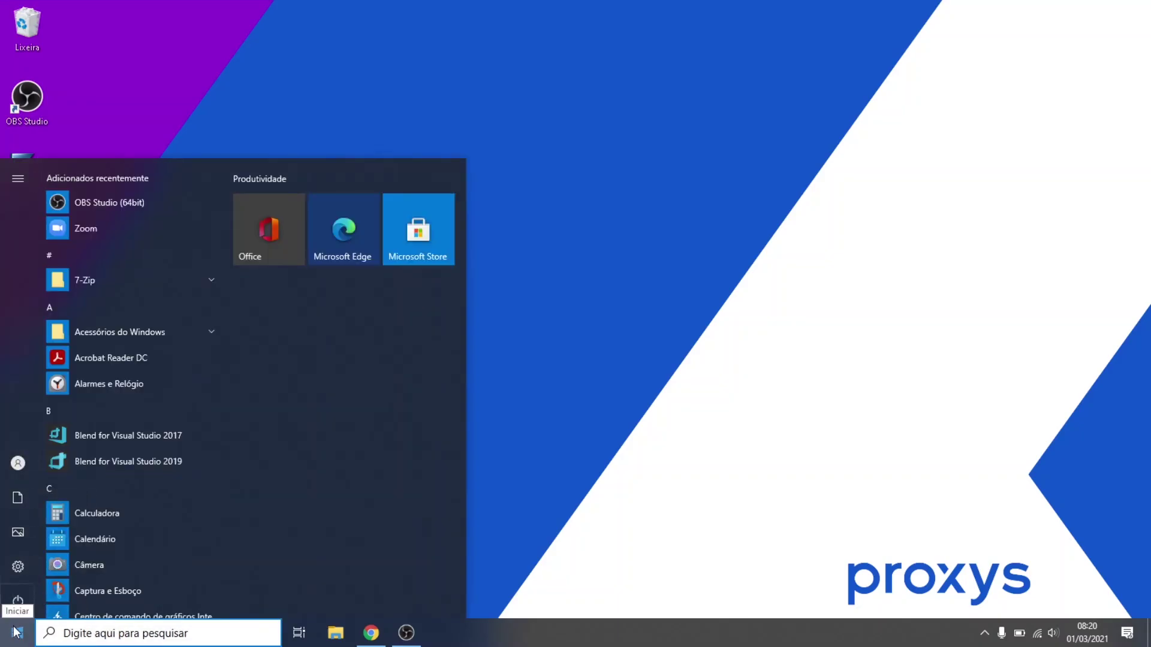
pyautogui.click(20, 567)
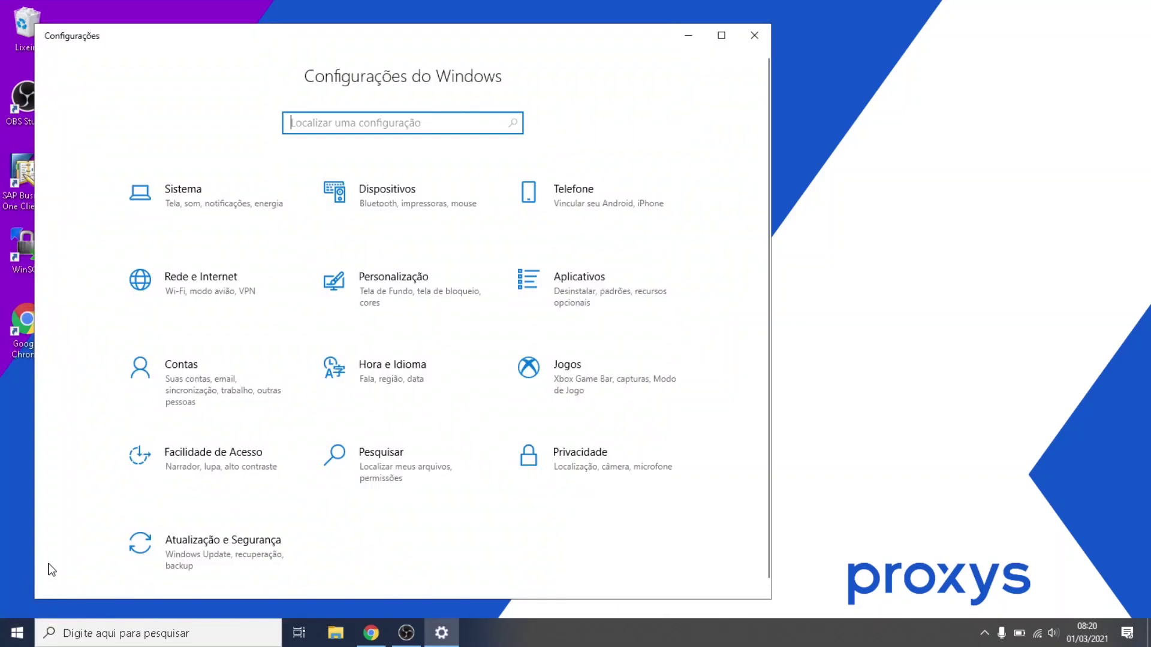
pyautogui.click(243, 546)
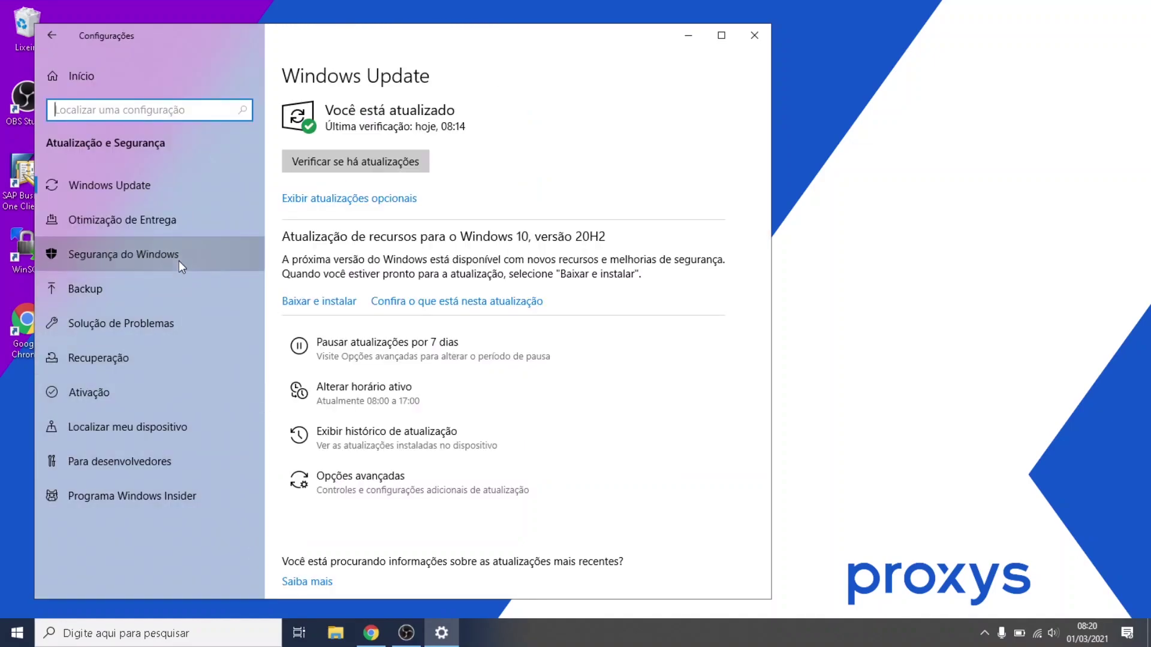
pyautogui.click(179, 262)
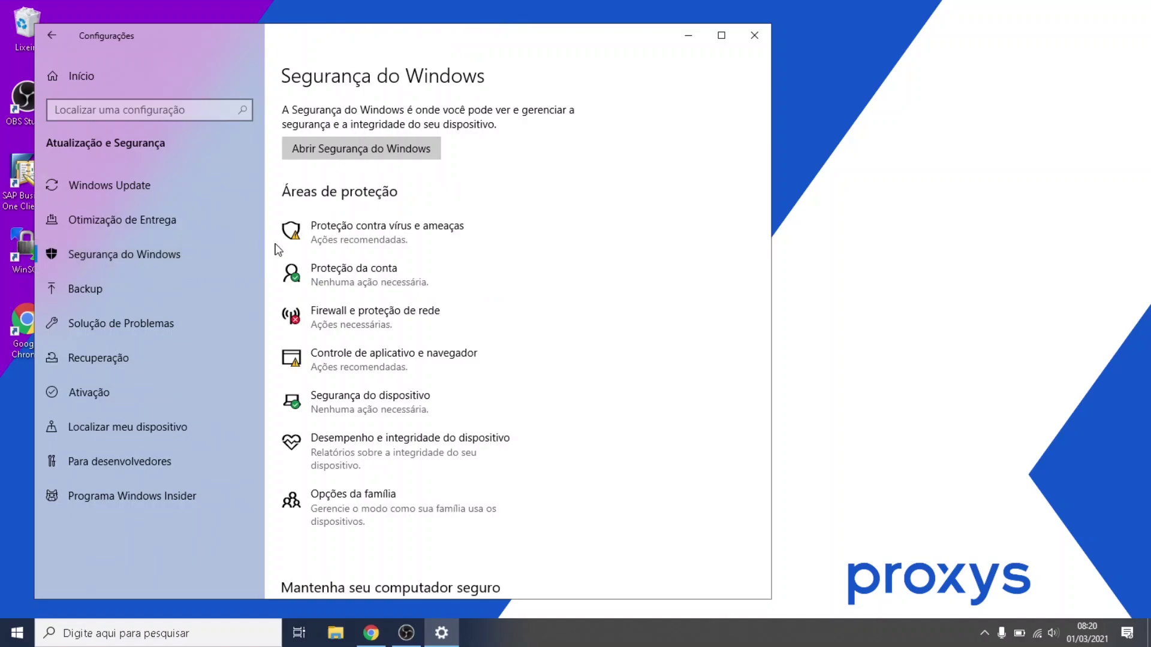
pyautogui.doubleClick(390, 46)
pyautogui.click(352, 128)
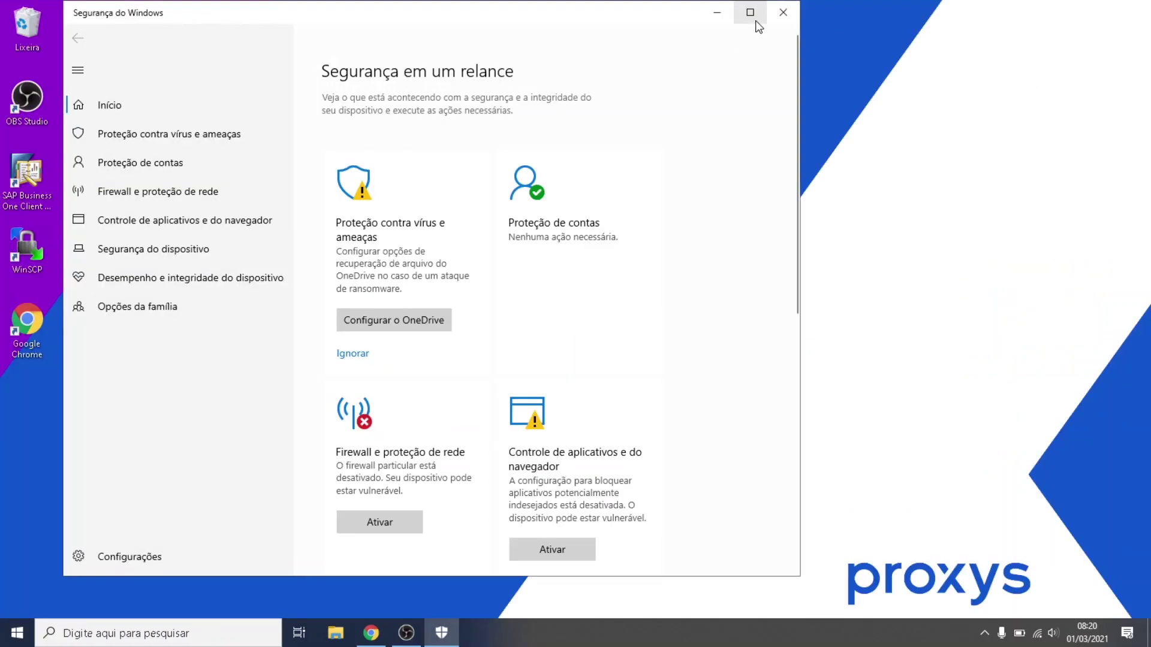
# Step: Maximize Windows Security and open the scan options of the virus and threat protection area
pyautogui.click(749, 11)
pyautogui.click(129, 139)
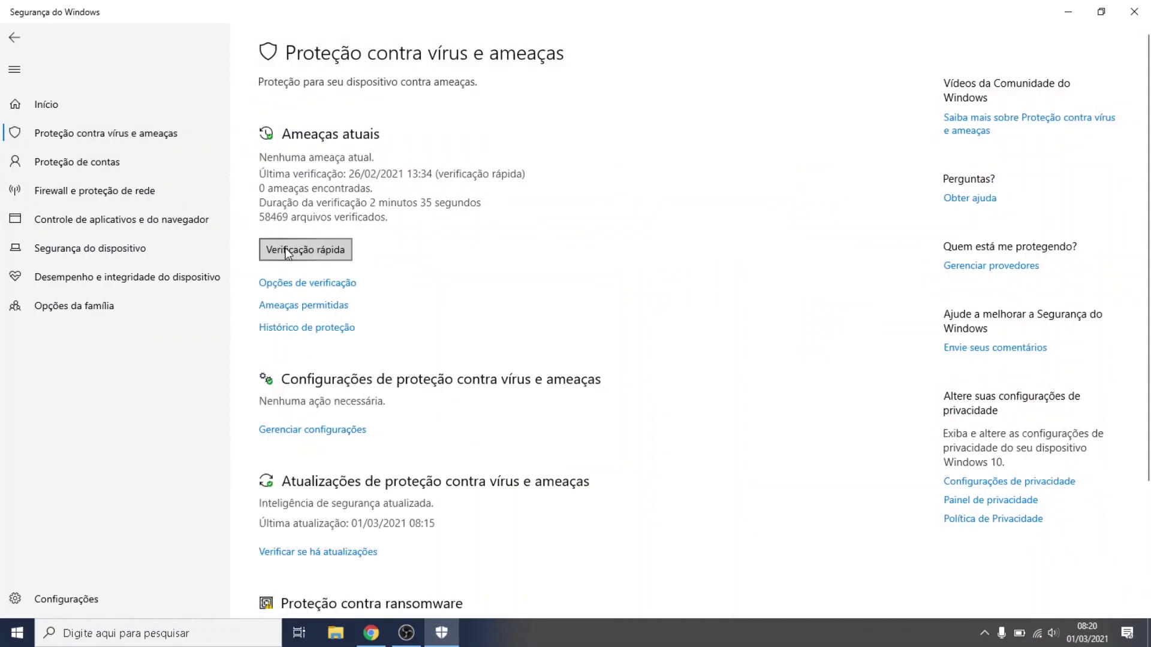
pyautogui.click(307, 283)
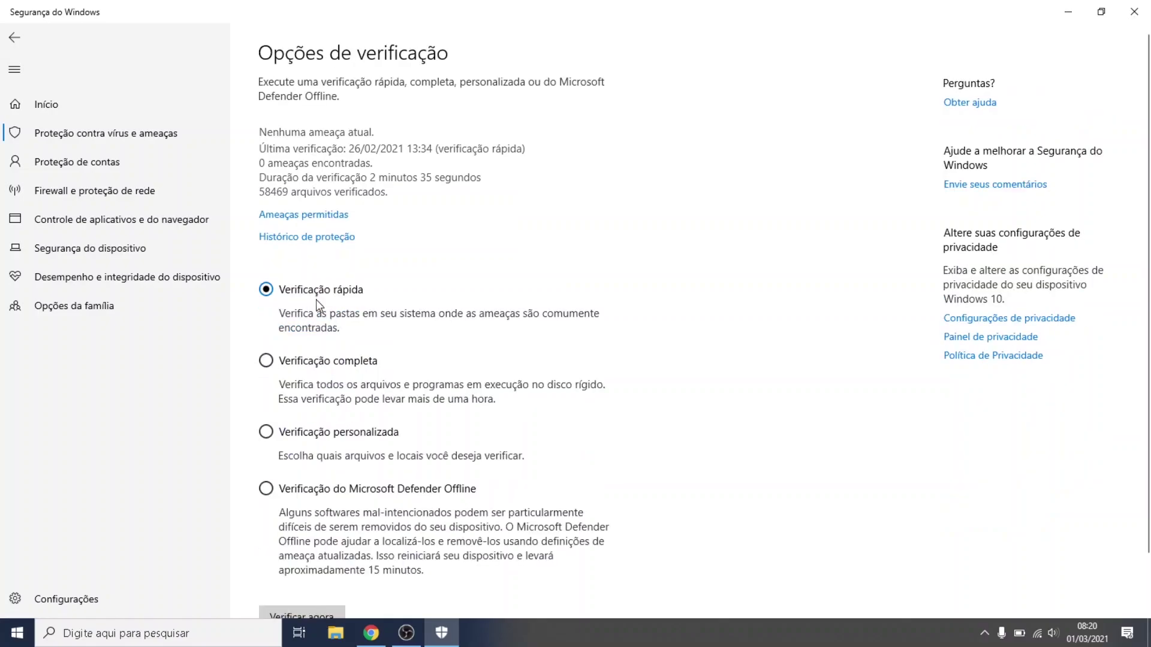
# Step: Review the available scan types by selecting the full scan, return to the quick scan, and close Windows Security
pyautogui.click(316, 362)
pyautogui.scroll(-2, 318, 365)
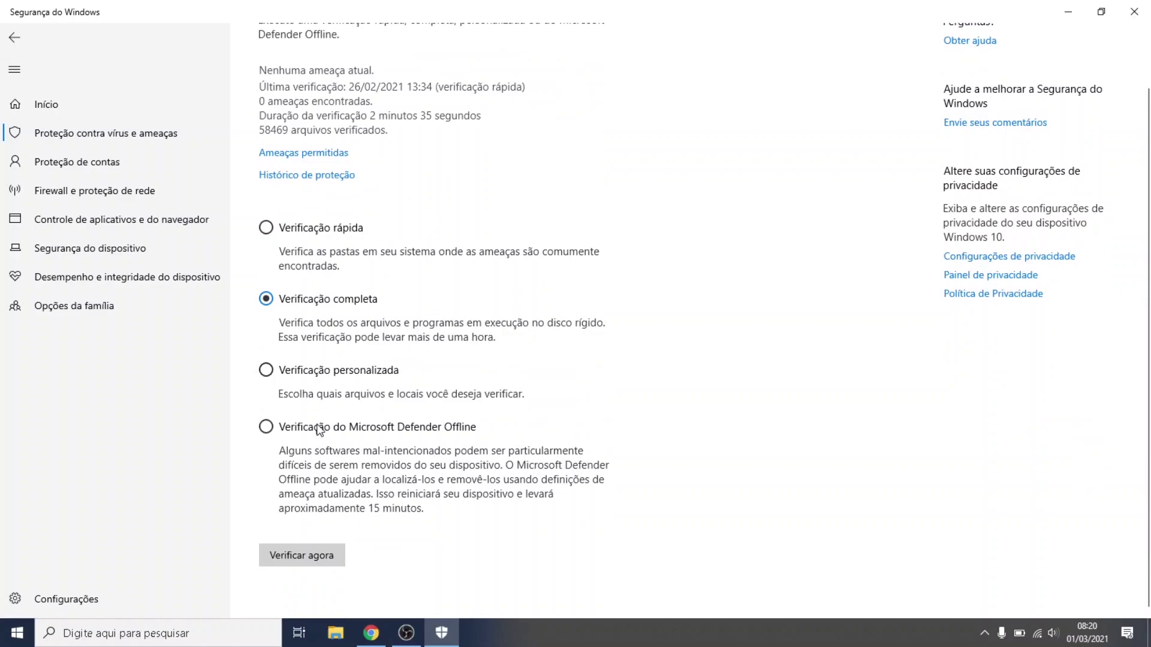
pyautogui.scroll(2, 323, 504)
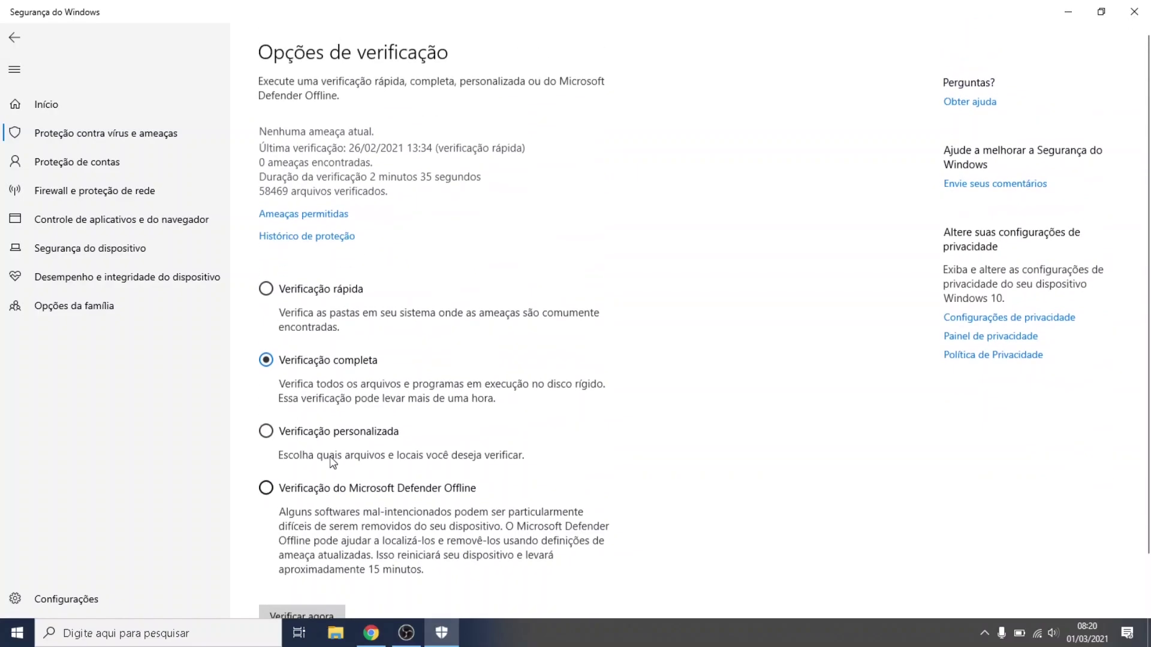
pyautogui.click(285, 293)
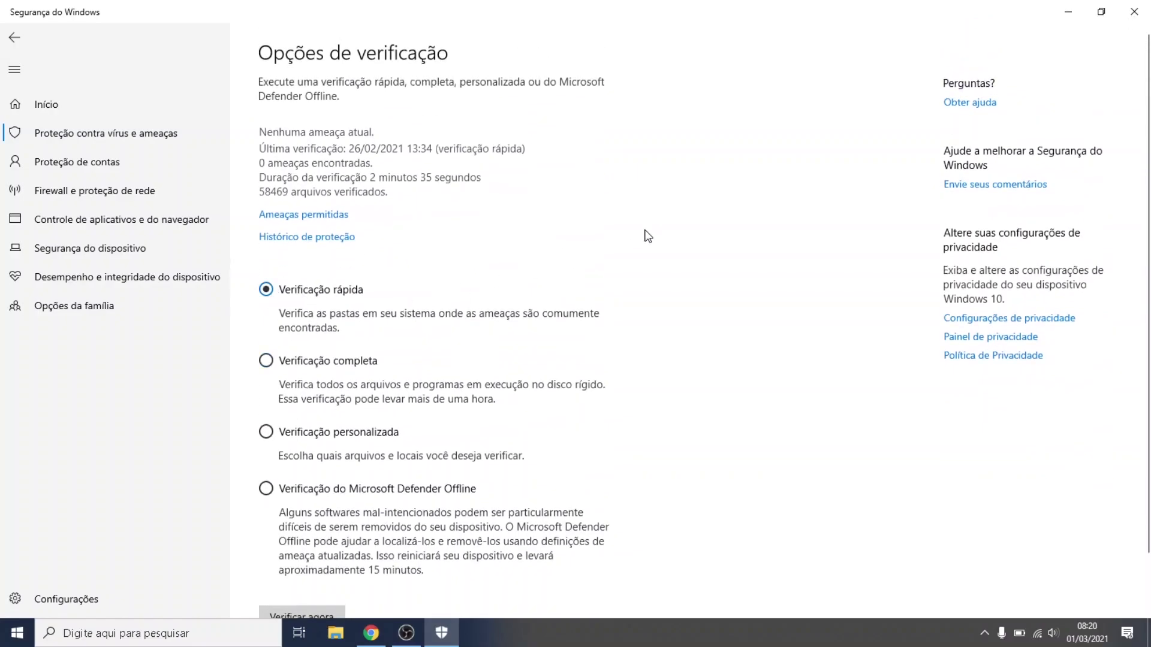
pyautogui.click(1127, 18)
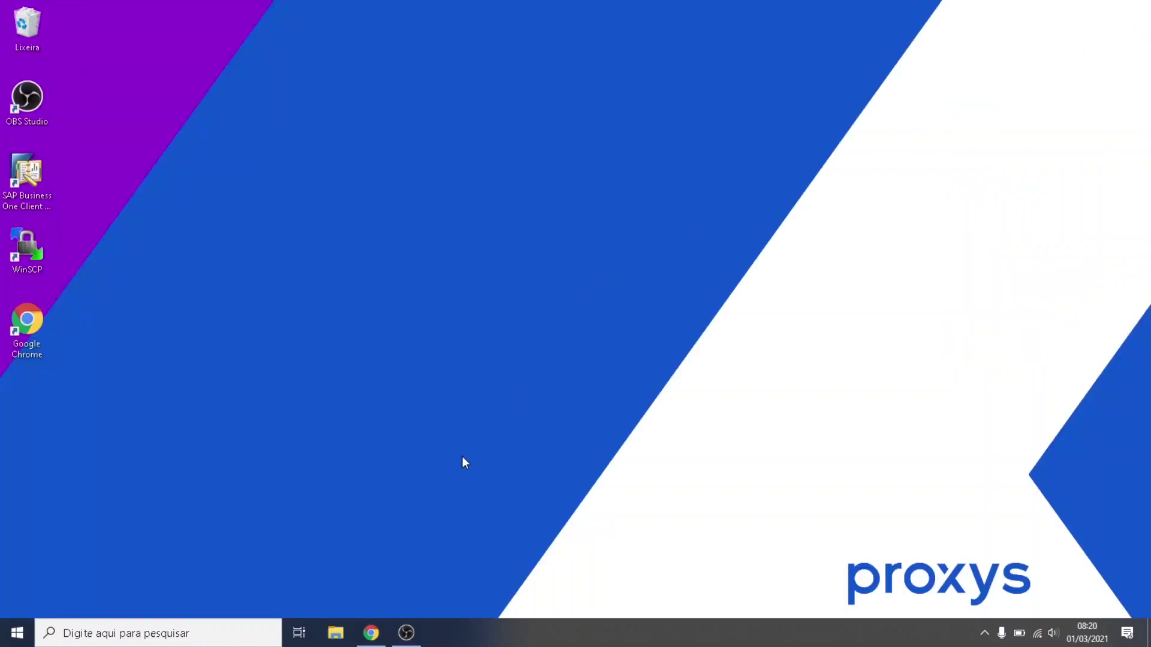
# Step: Set the battery power mode to highest performance (Mais alto desempenho) and close the battery flyout
pyautogui.click(1020, 633)
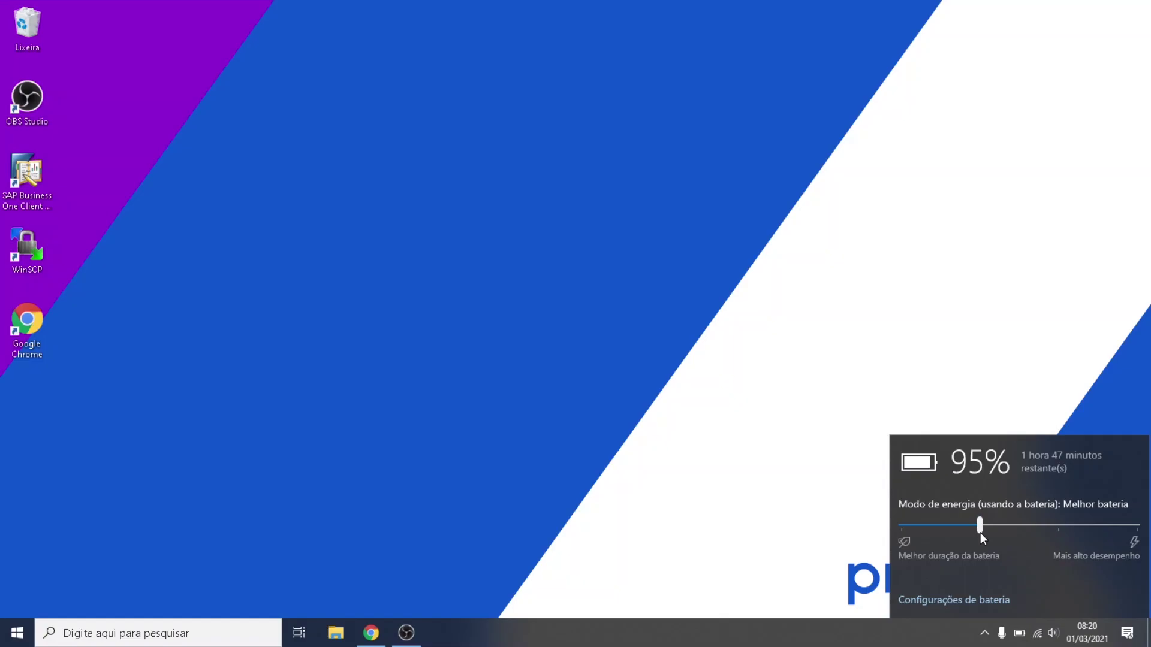
pyautogui.moveTo(1006, 533); pyautogui.dragTo(1109, 537)
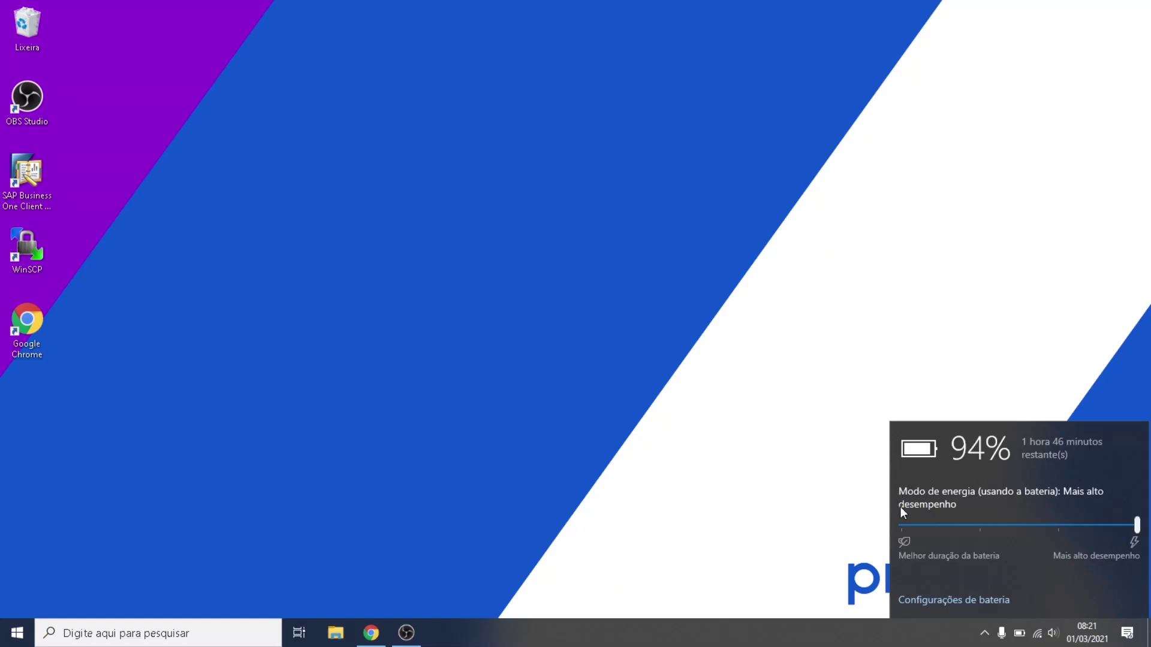
pyautogui.click(810, 533)
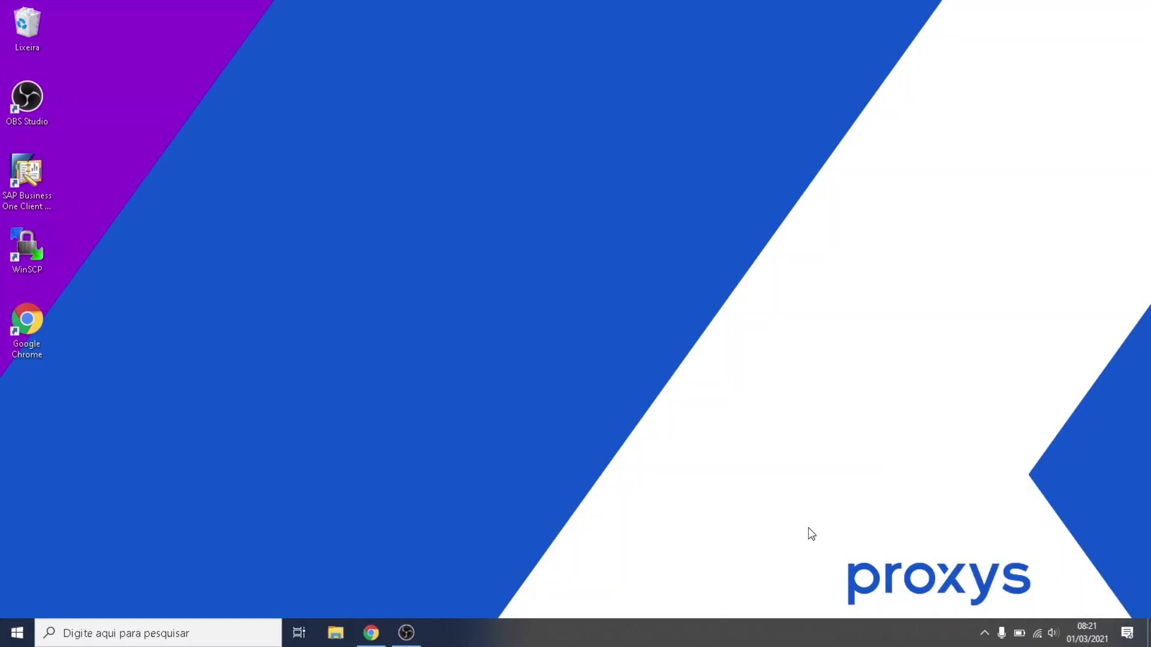
# Step: Switch to Google Chrome and search the bringIT store for "ssd"
pyautogui.click(371, 634)
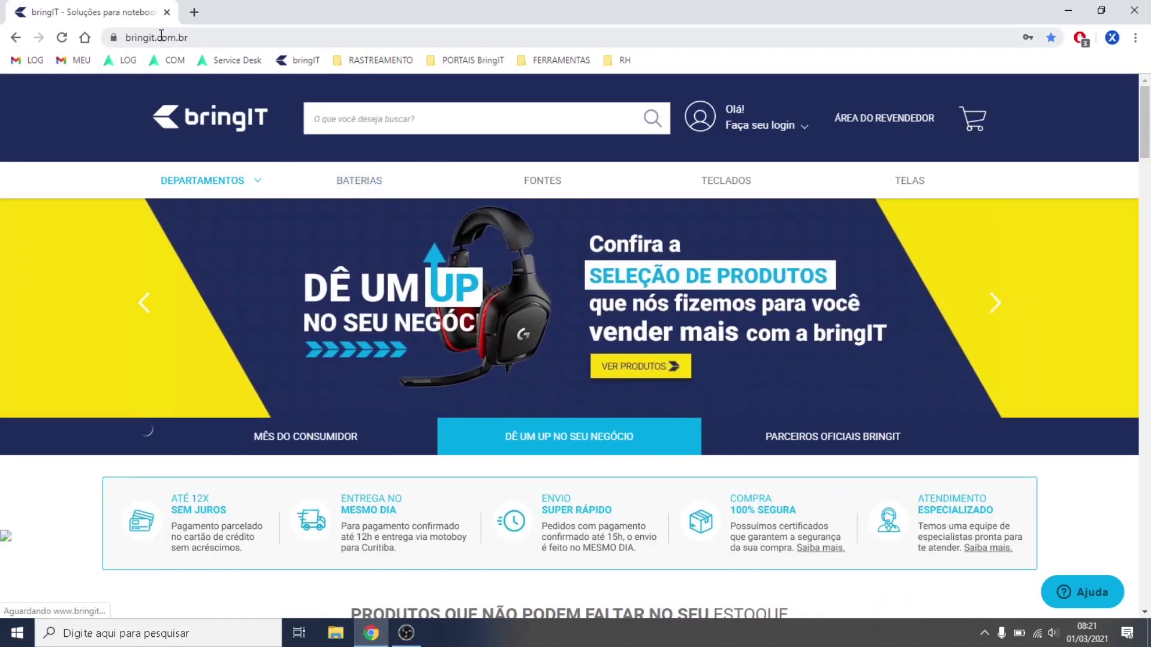
pyautogui.click(359, 117)
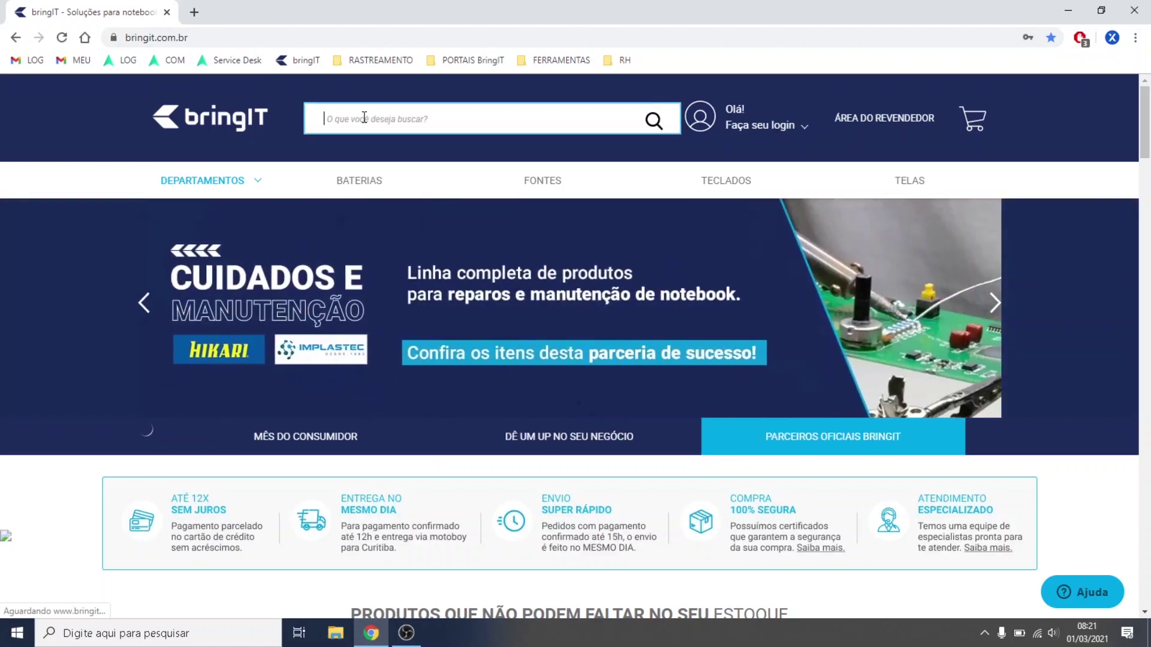
pyautogui.write('ssd')
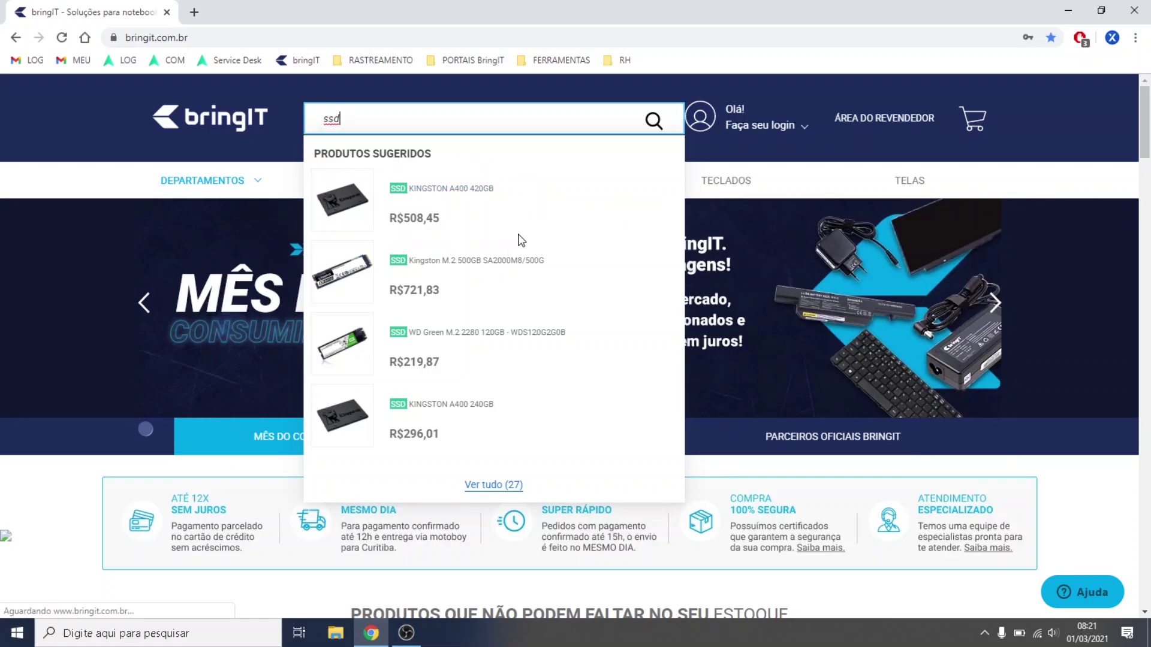
# Step: Open the SSD Kingston A400 240GB product page from the search suggestions and examine its photos and customer questions
pyautogui.click(495, 182)
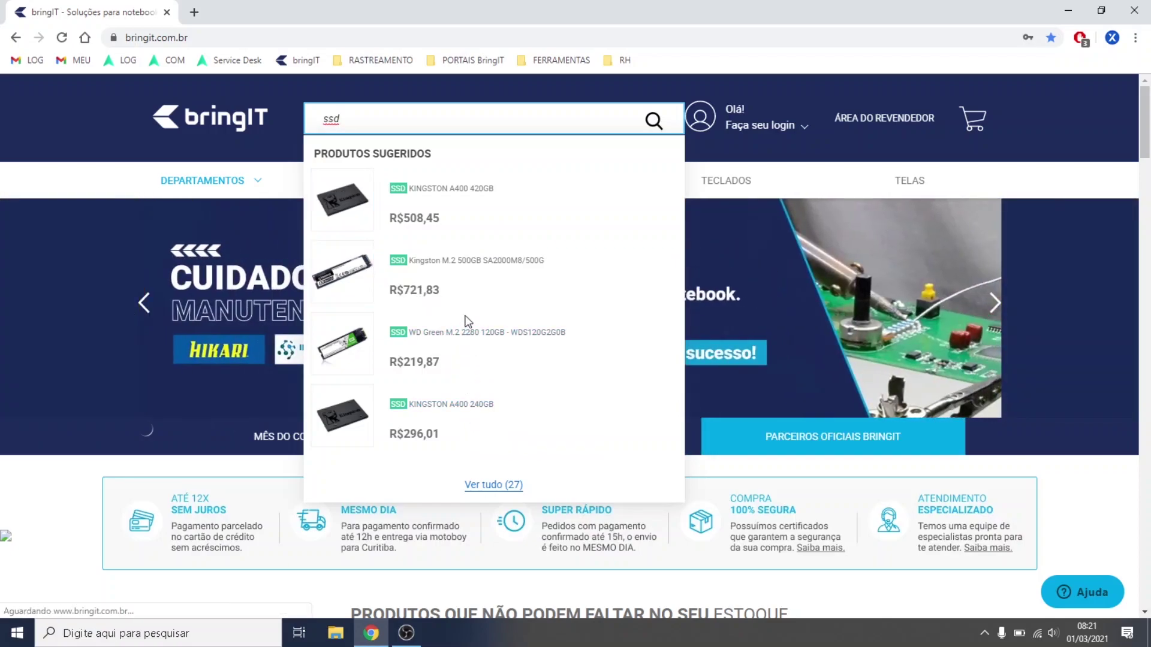
pyautogui.click(451, 414)
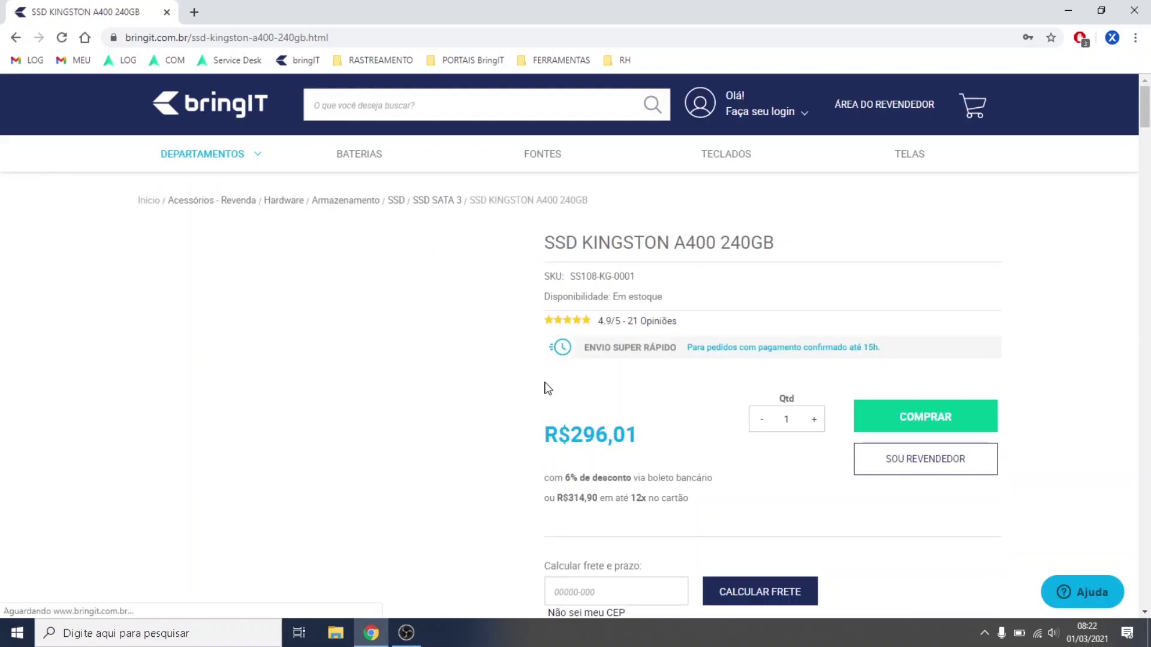
pyautogui.scroll(-1, 528, 359)
pyautogui.click(483, 288)
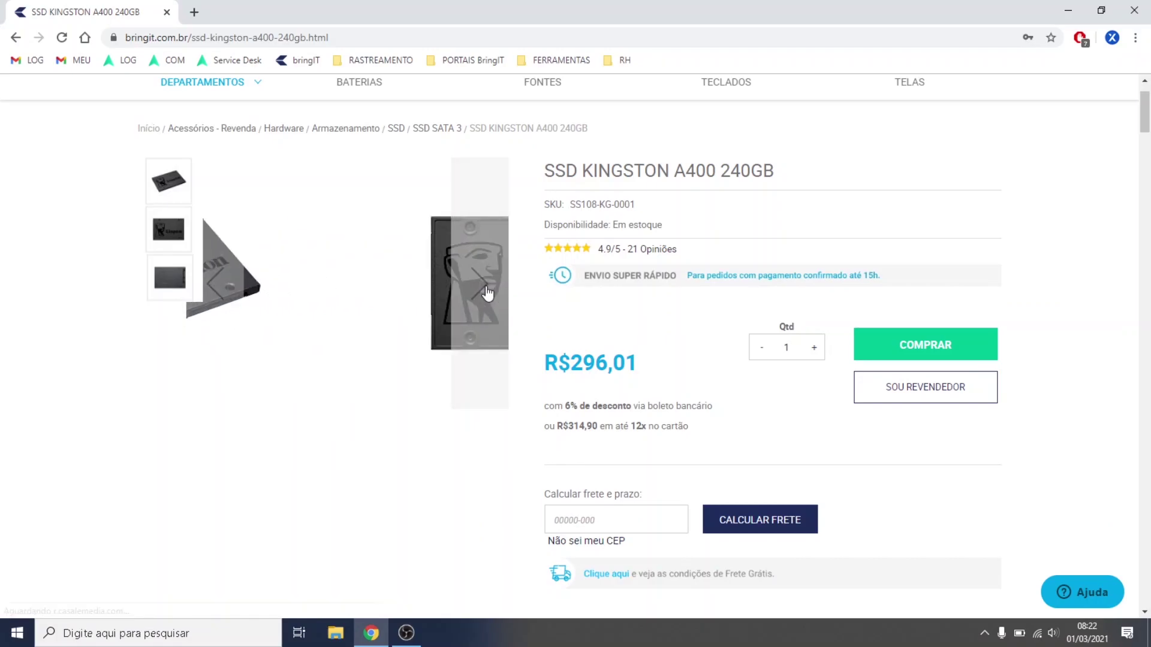
pyautogui.moveTo(329, 390)
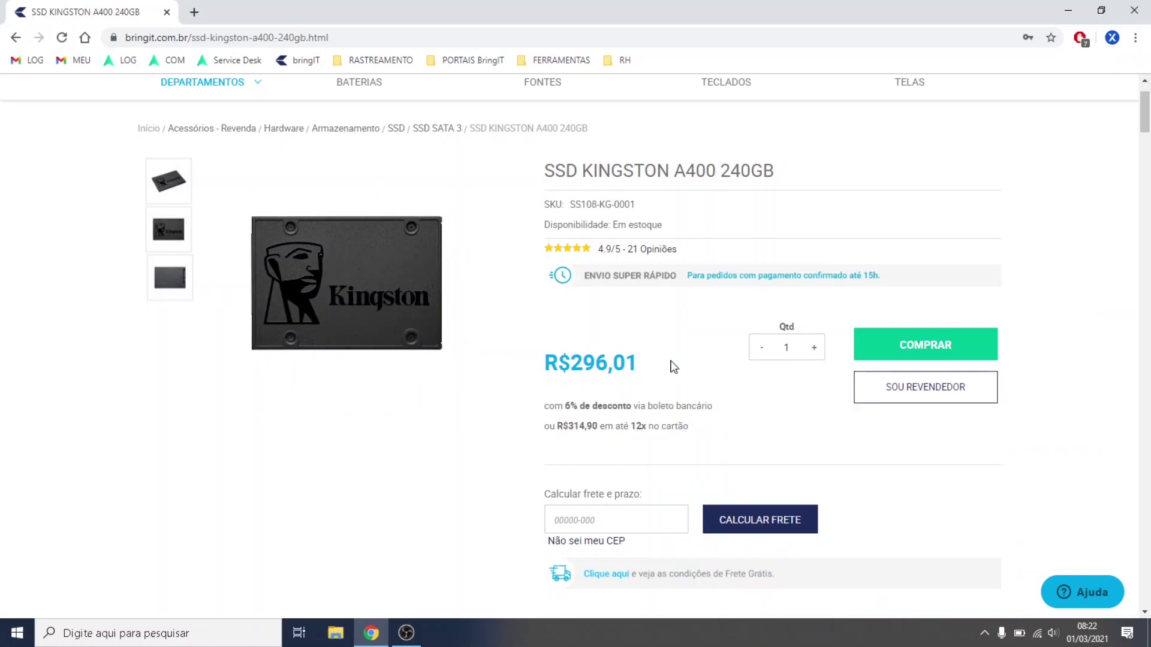
pyautogui.moveTo(1148, 88); pyautogui.dragTo(1149, 384)
# Step: Search the store for "memoria" and view the second photo of the Memória RAM Kingston para Asus A540LJ 4GB
pyautogui.click(579, 105)
pyautogui.write('memoria')
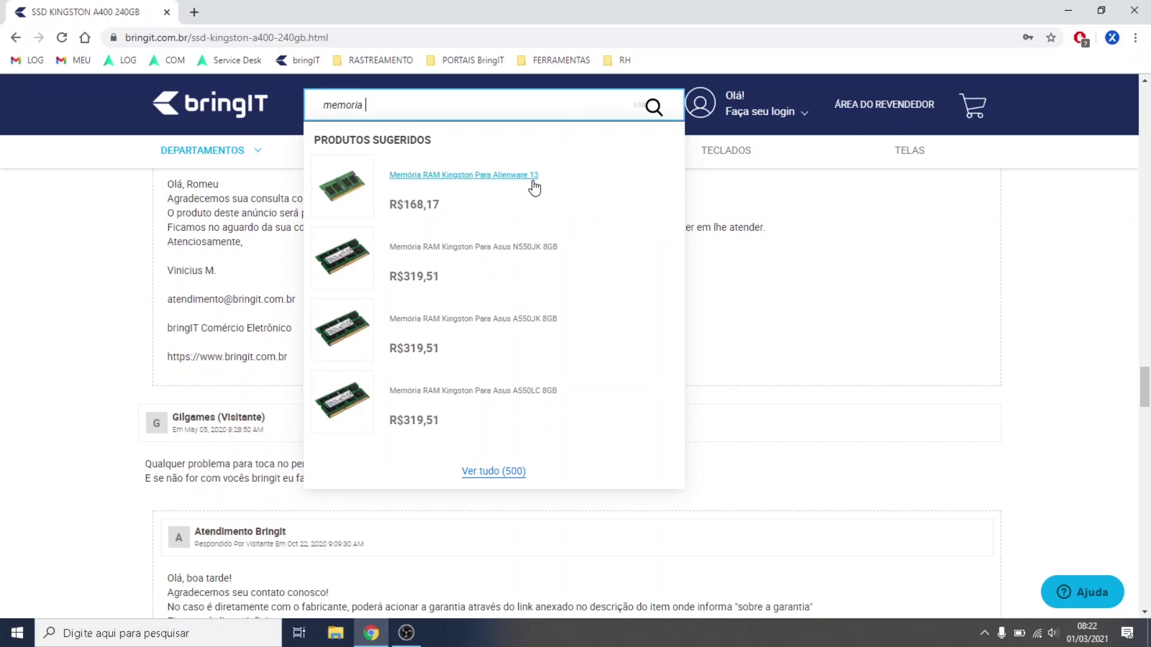
pyautogui.click(511, 183)
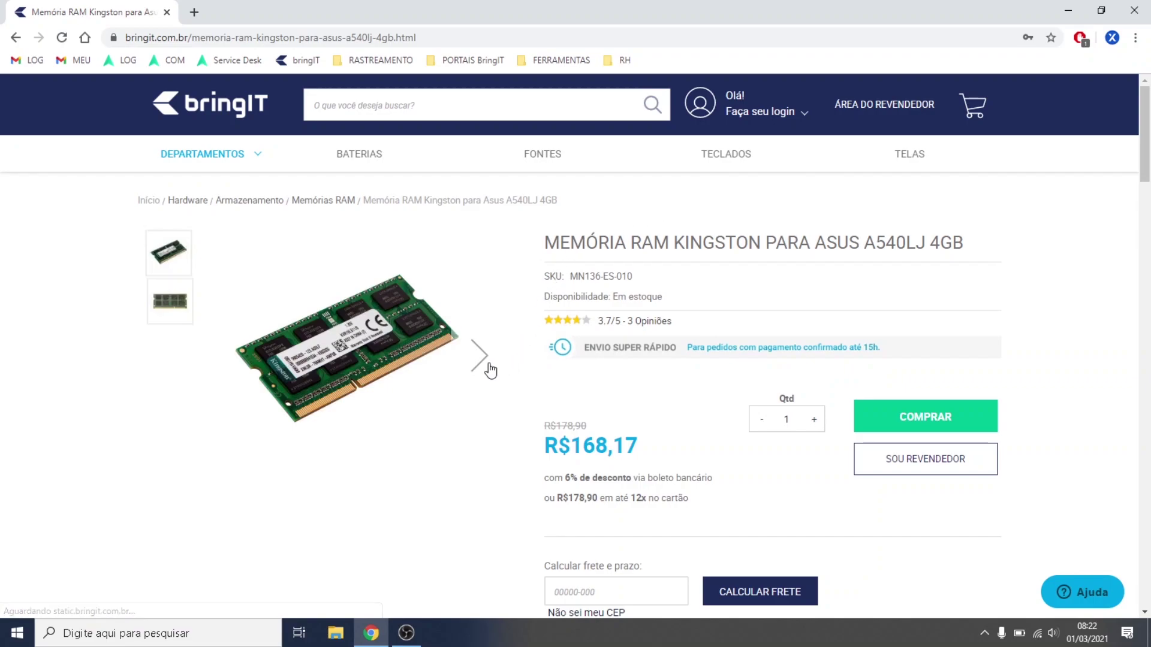
pyautogui.click(490, 371)
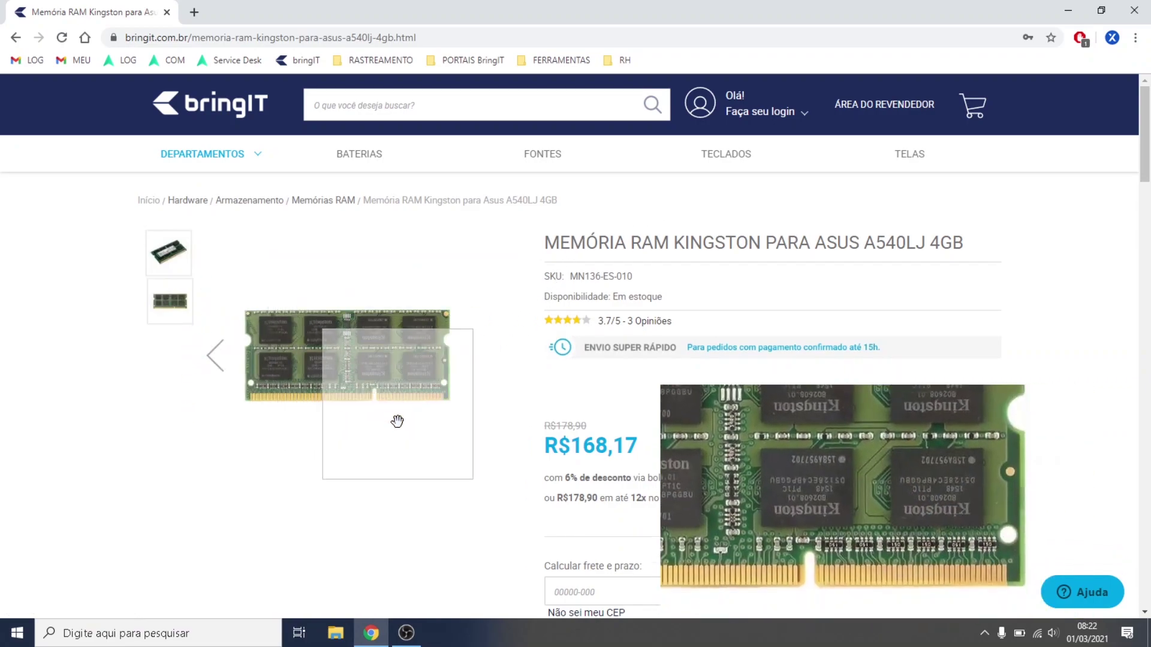